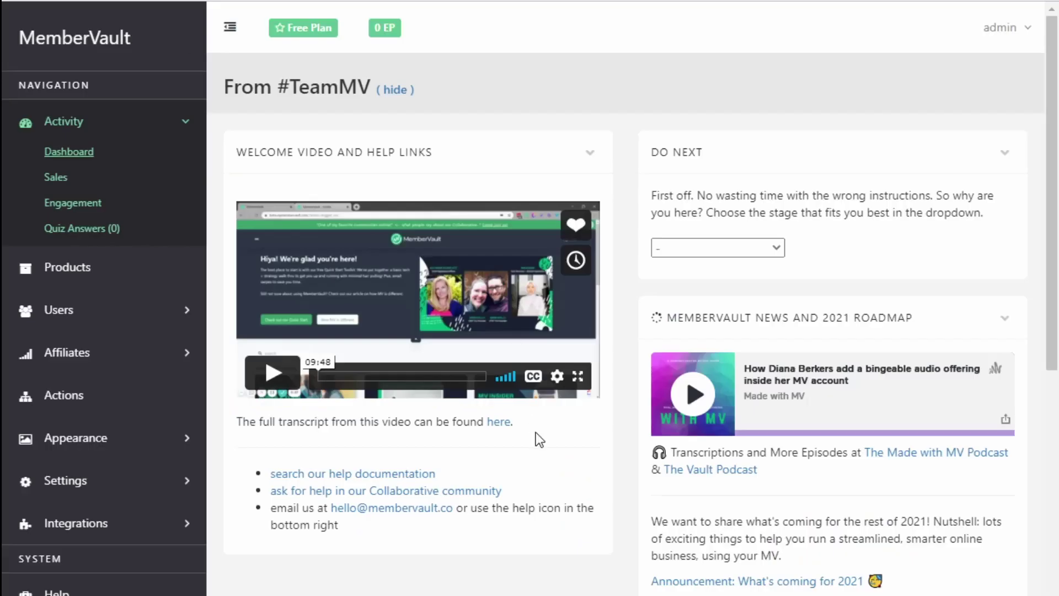
# Change the 'MemberVault and Mailchimp' product's type to Timed Drip and save it.
pyautogui.click(122, 274)
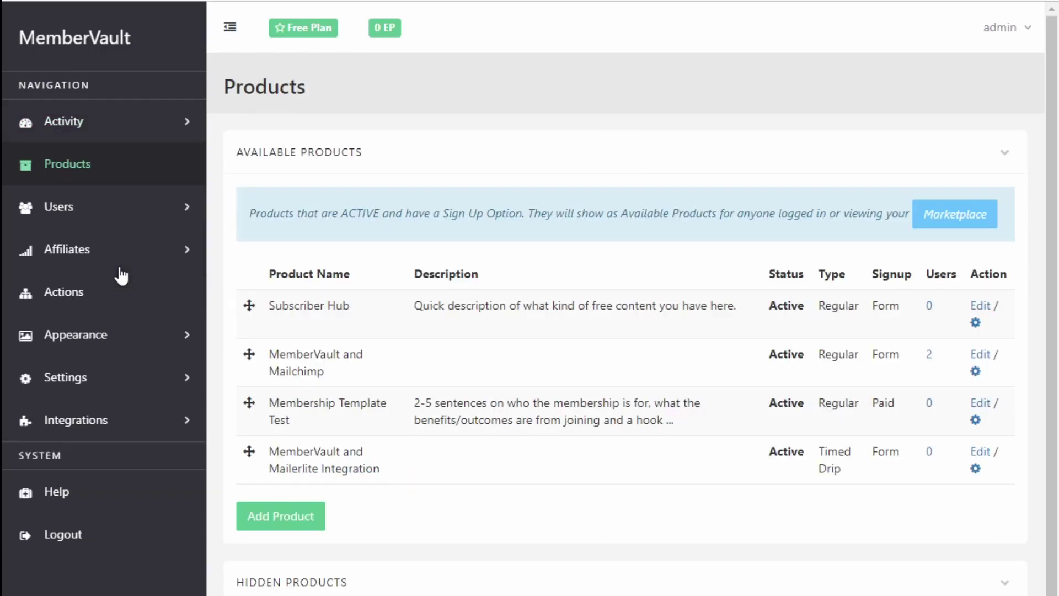
pyautogui.click(975, 356)
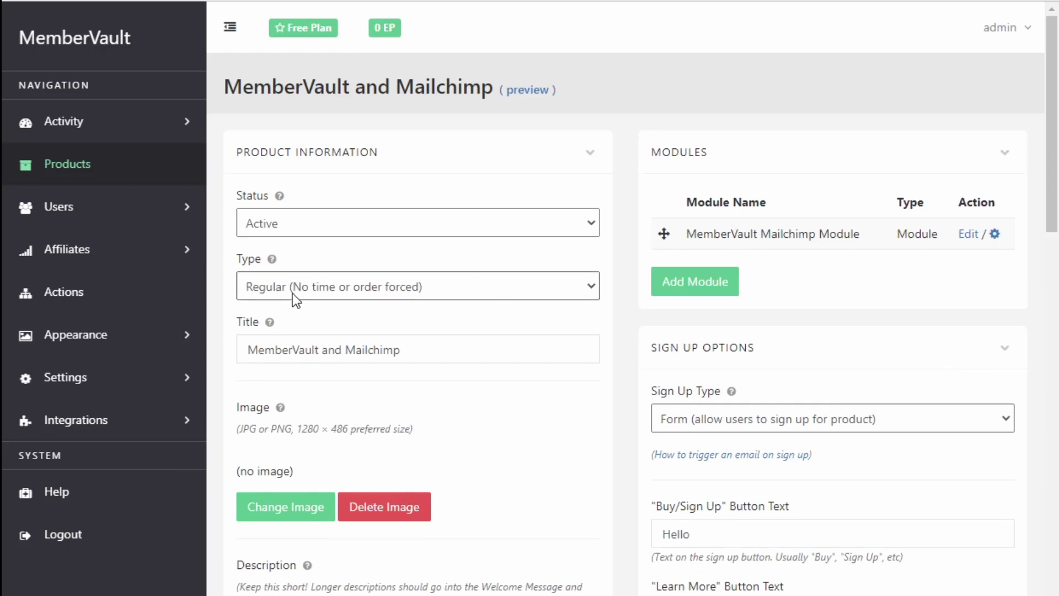
pyautogui.click(288, 330)
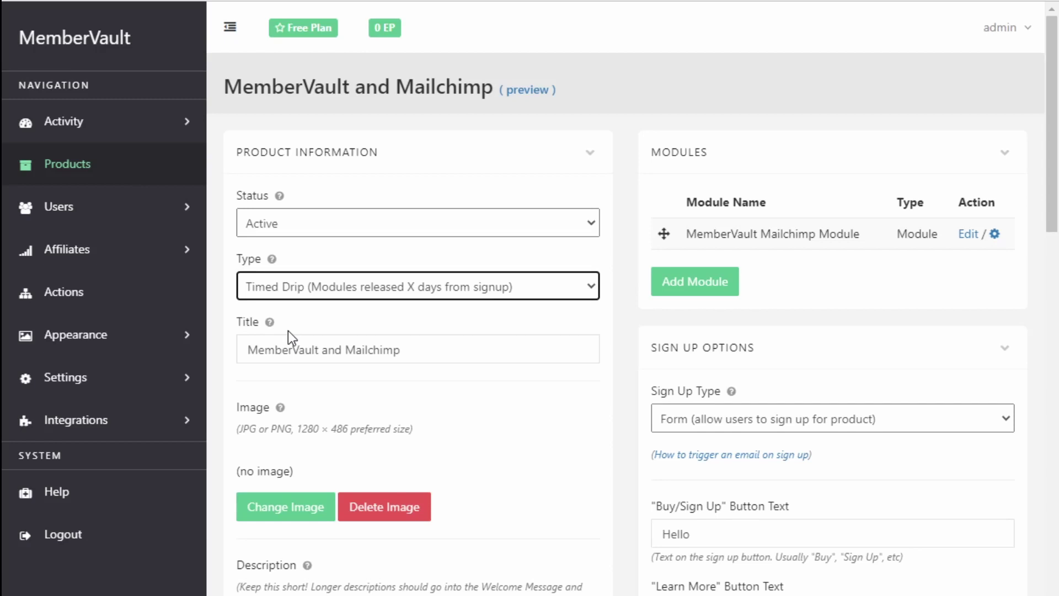
pyautogui.click(608, 385)
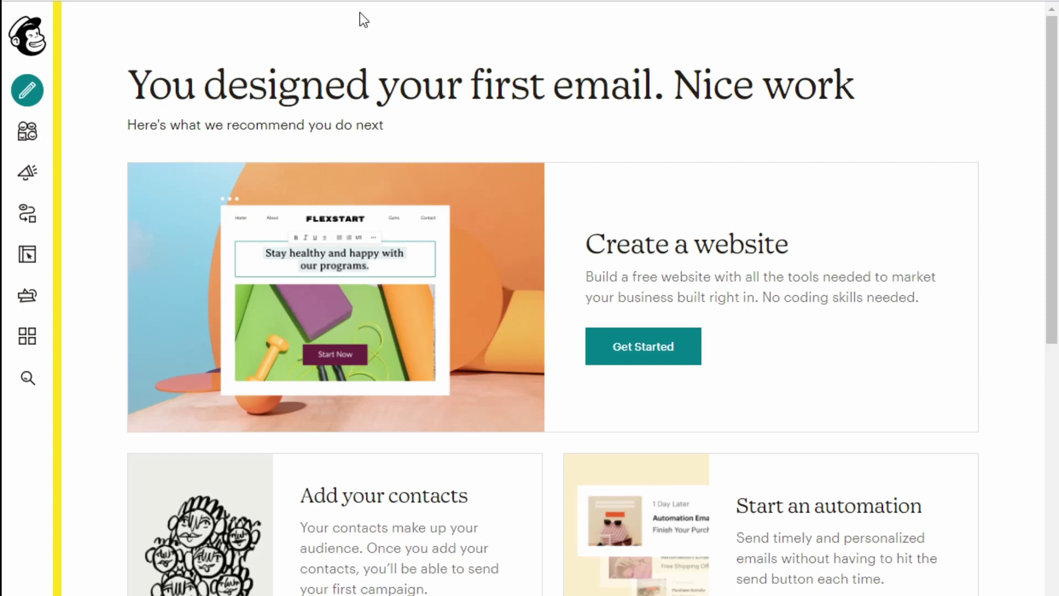
# Create an 'Email subscribers when they're tagged' automation named 'MV MC Drip Email 1'.
pyautogui.click(28, 90)
pyautogui.click(310, 170)
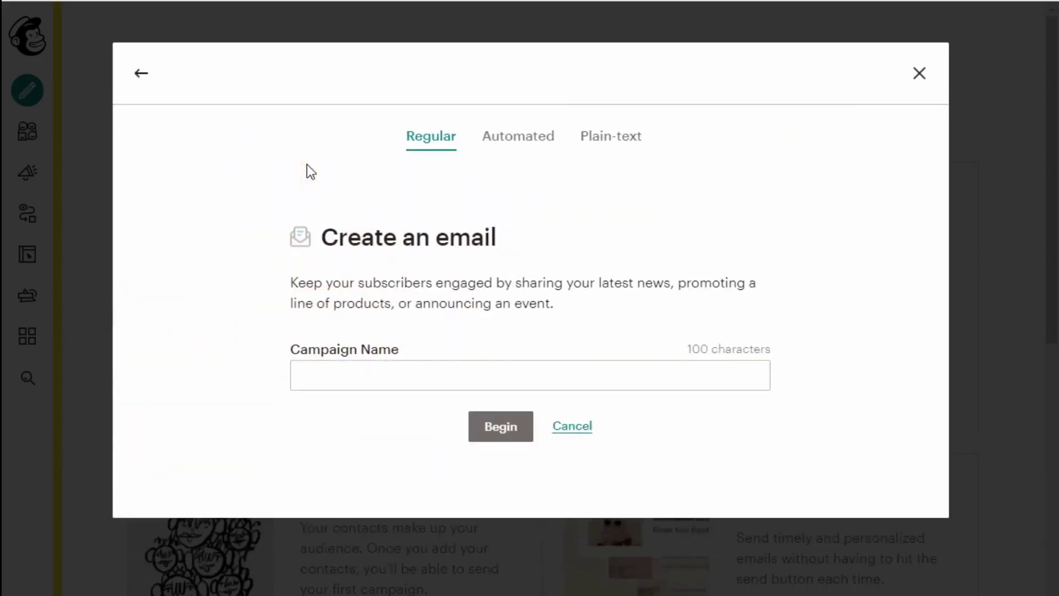
pyautogui.click(531, 145)
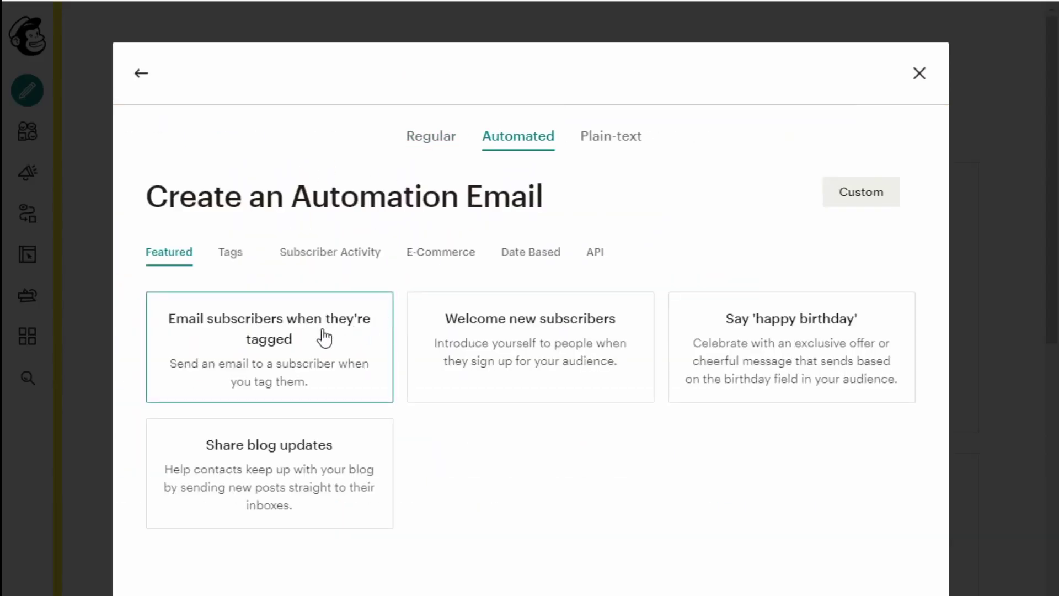
pyautogui.click(284, 362)
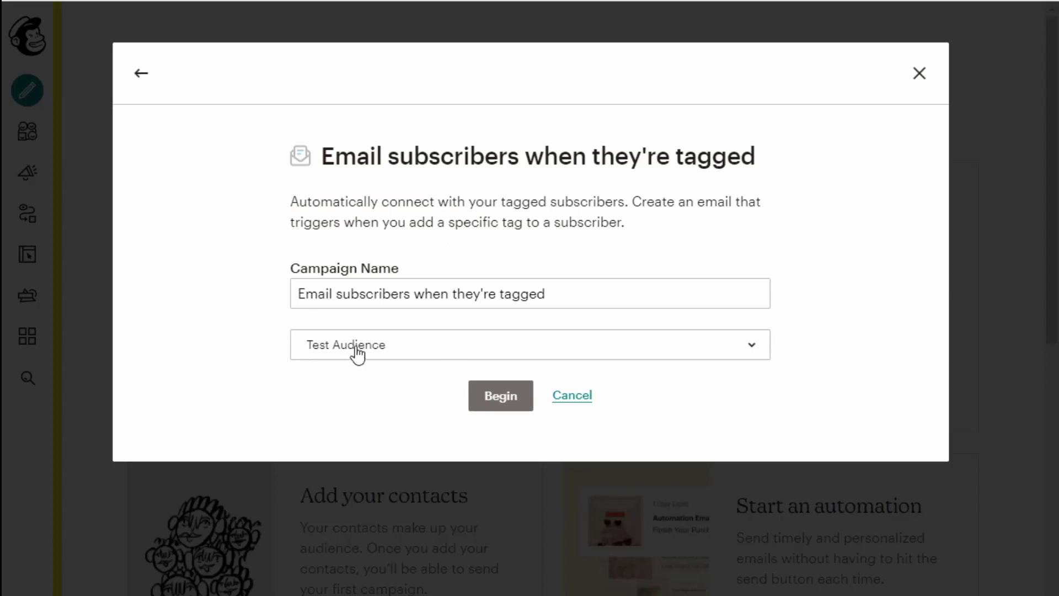
pyautogui.moveTo(568, 293); pyautogui.dragTo(203, 286)
pyautogui.write('MV')
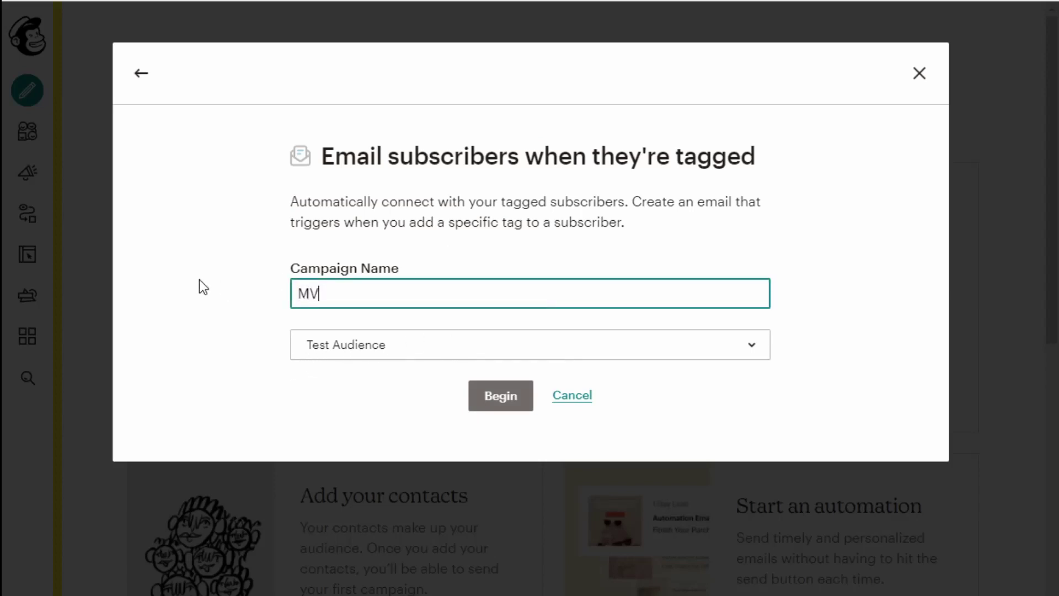
pyautogui.write(' MC Drip Email')
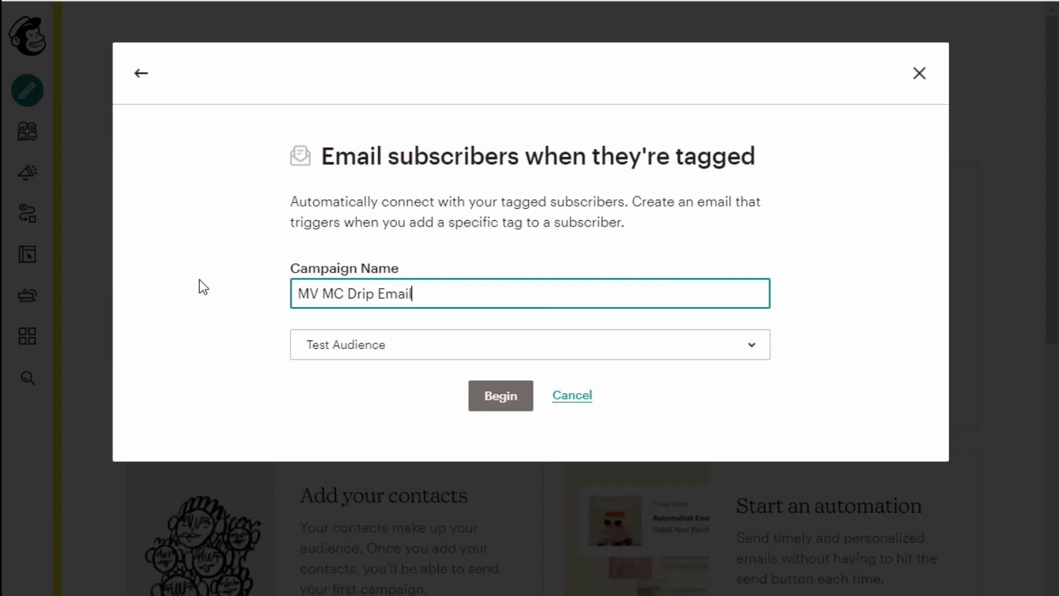
pyautogui.write(' 1')
pyautogui.click(510, 397)
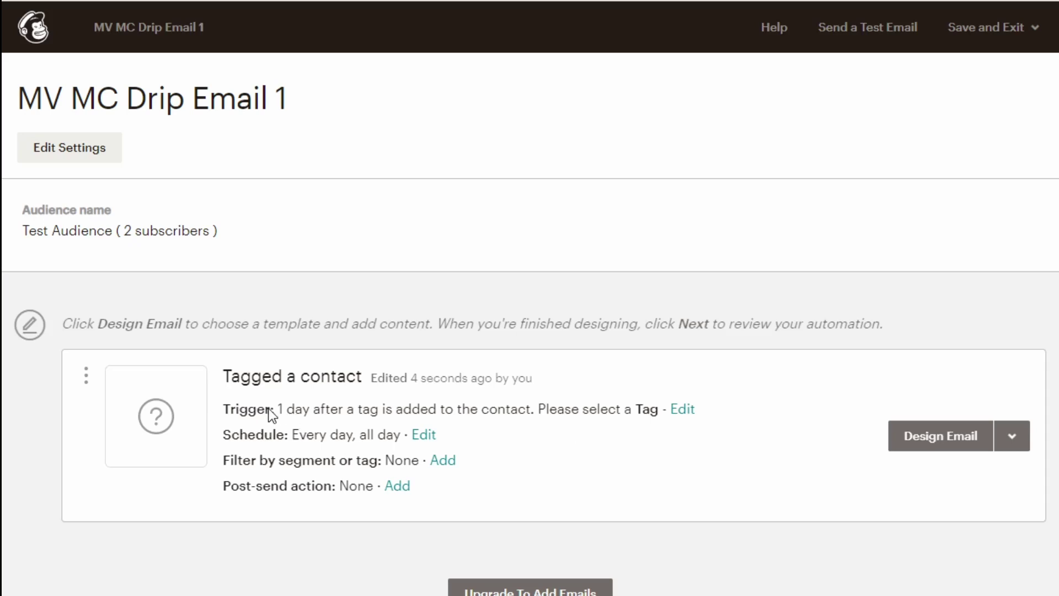
# Set the trigger to wait 7 days after the 'MC MV - Purchased' tag is added.
pyautogui.click(678, 417)
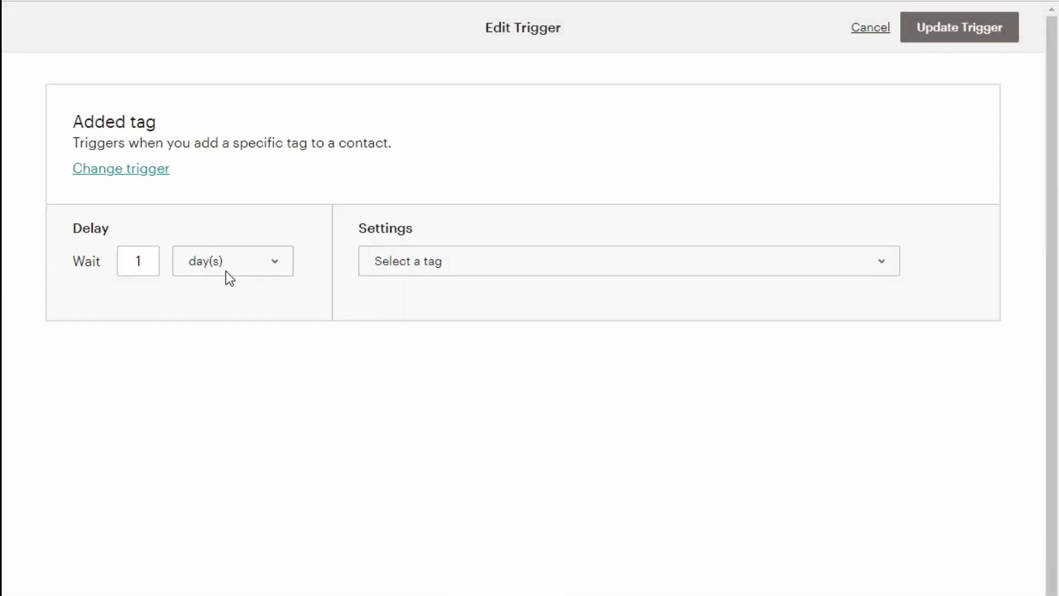
pyautogui.doubleClick(140, 262)
pyautogui.write('7')
pyautogui.click(458, 410)
pyautogui.click(506, 269)
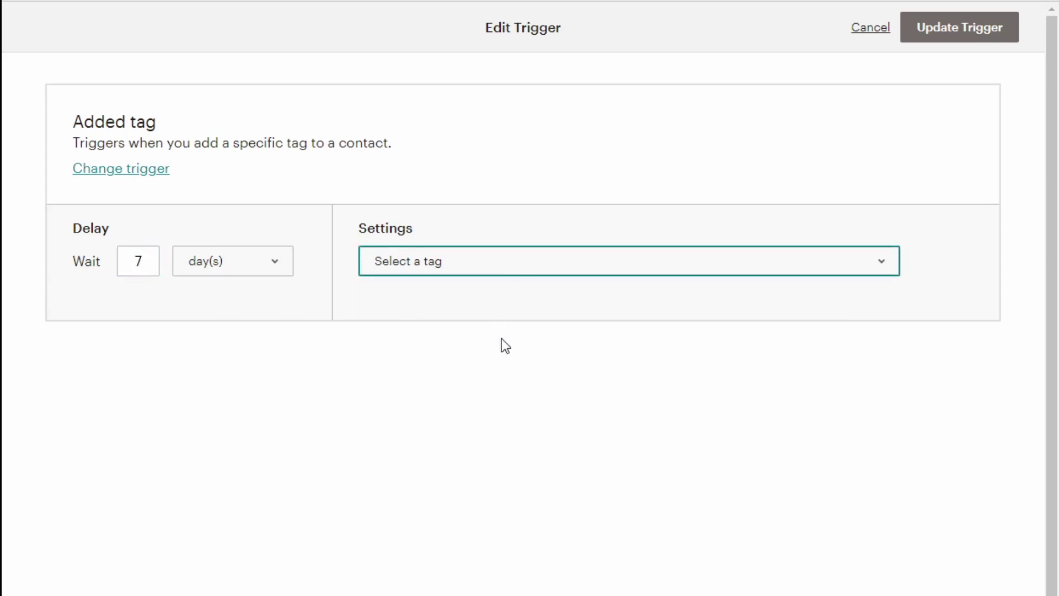
pyautogui.click(484, 393)
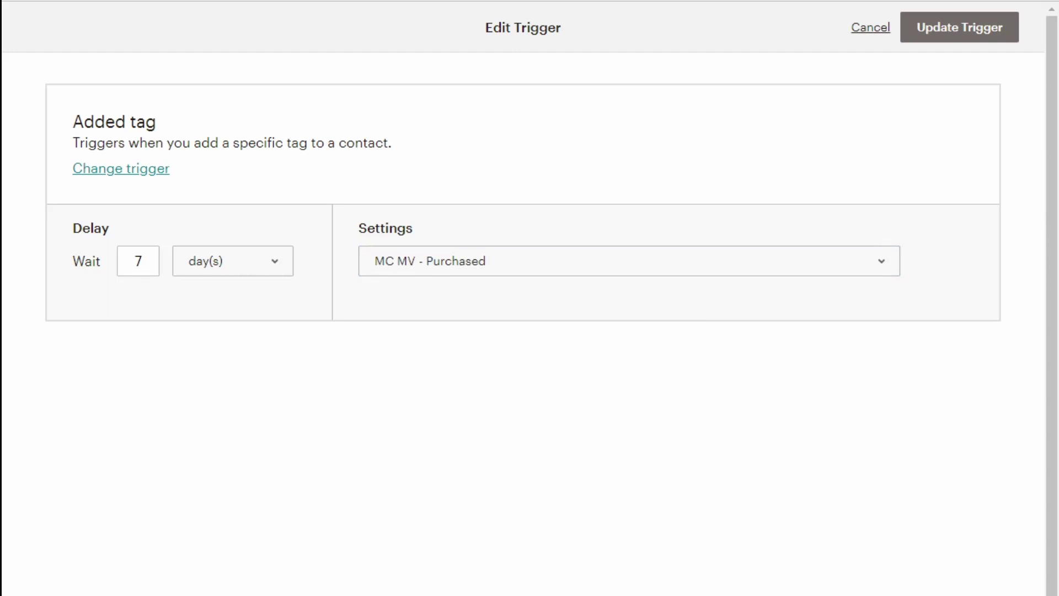
pyautogui.click(975, 26)
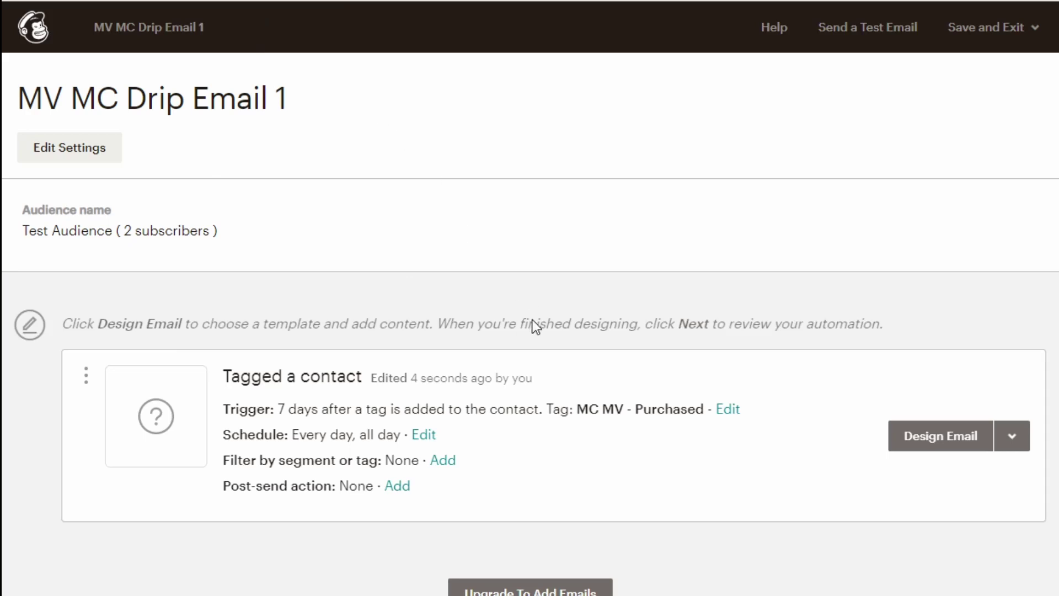
# Change the trigger's wait from 7 to 14 days and update it.
pyautogui.click(727, 411)
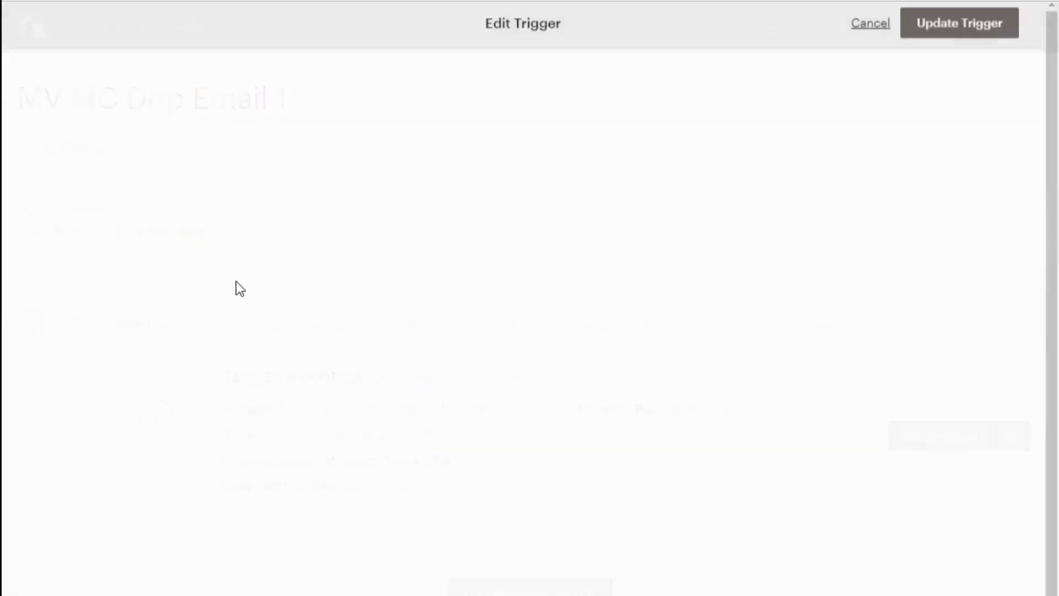
pyautogui.click(142, 268)
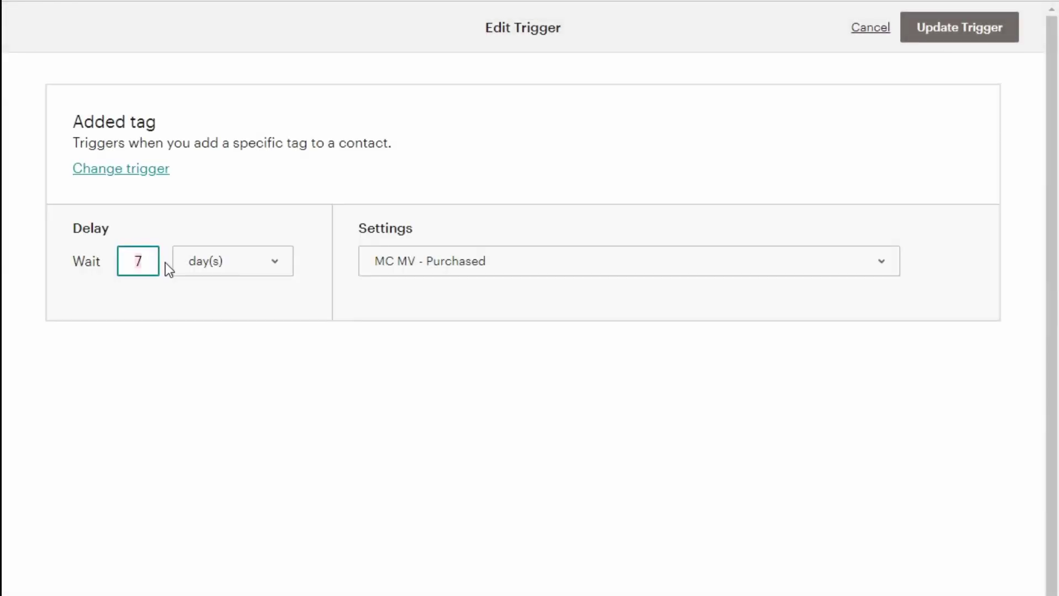
pyautogui.write('14')
pyautogui.click(261, 374)
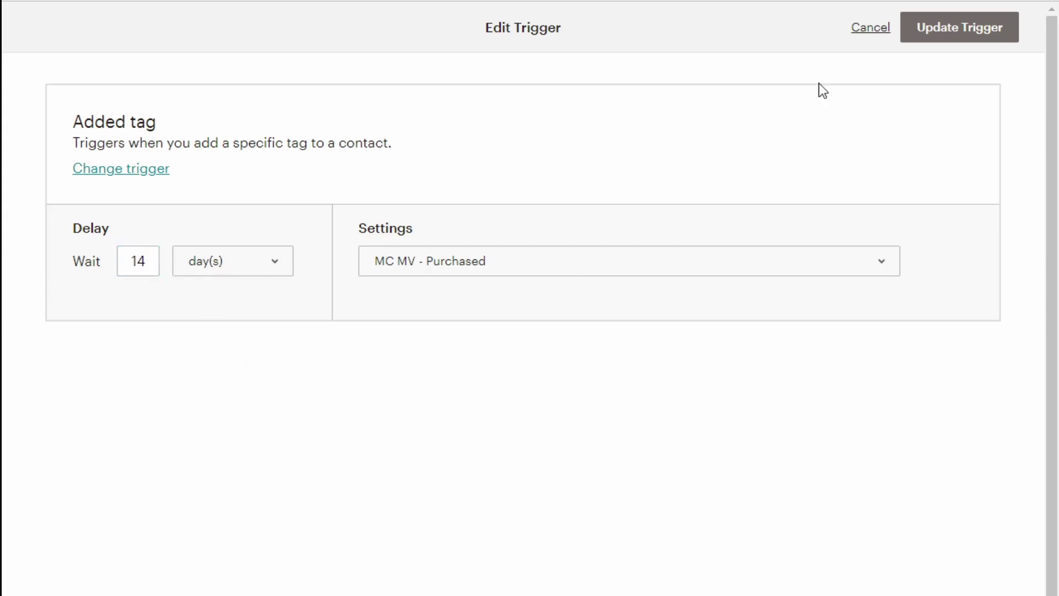
pyautogui.click(990, 38)
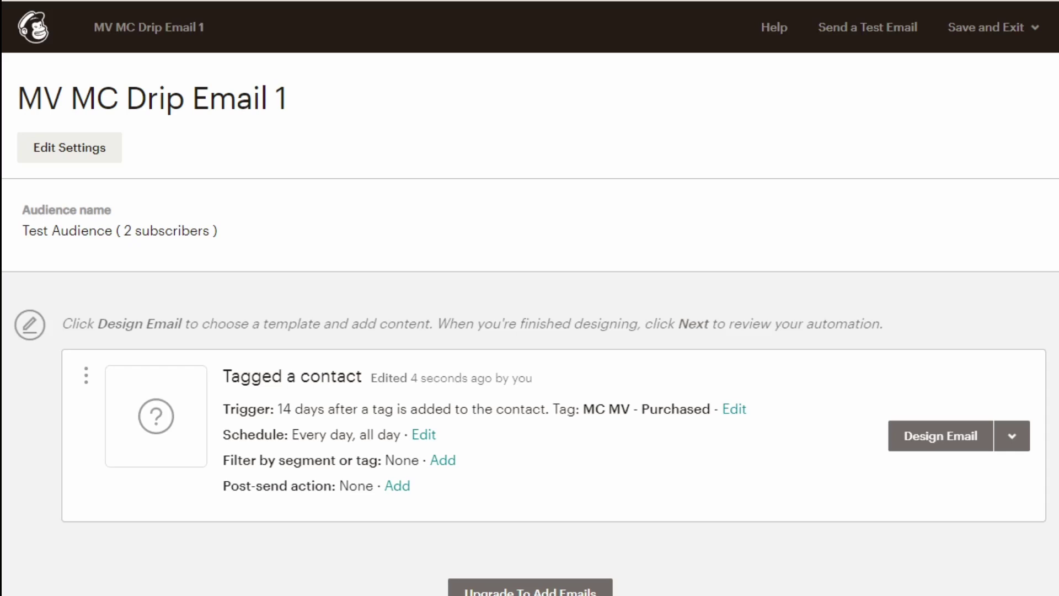
# Exit the drip email editor without starting it and go to Automations.
pyautogui.click(32, 27)
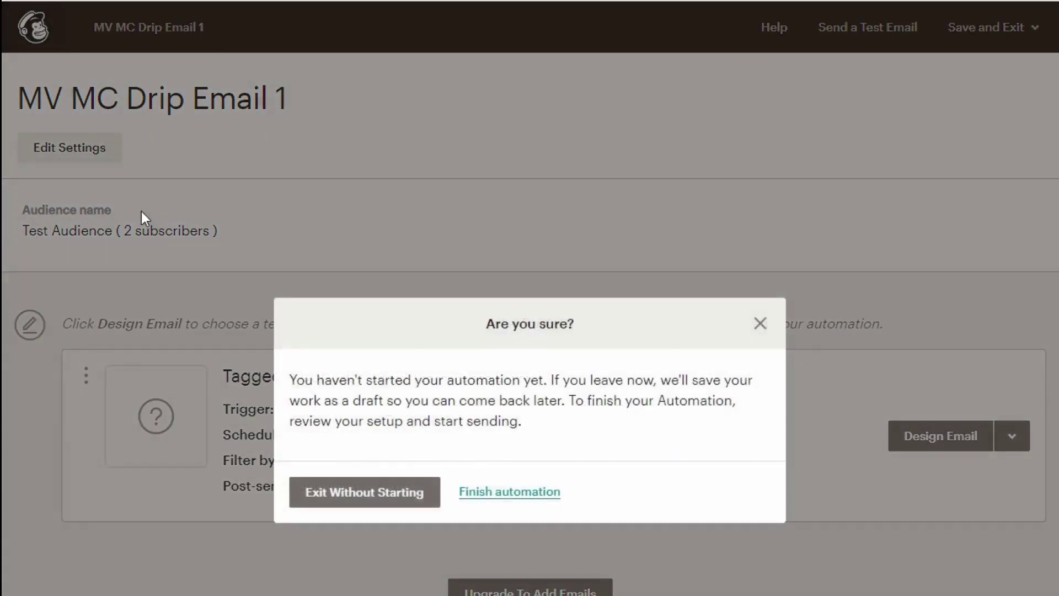
pyautogui.click(357, 499)
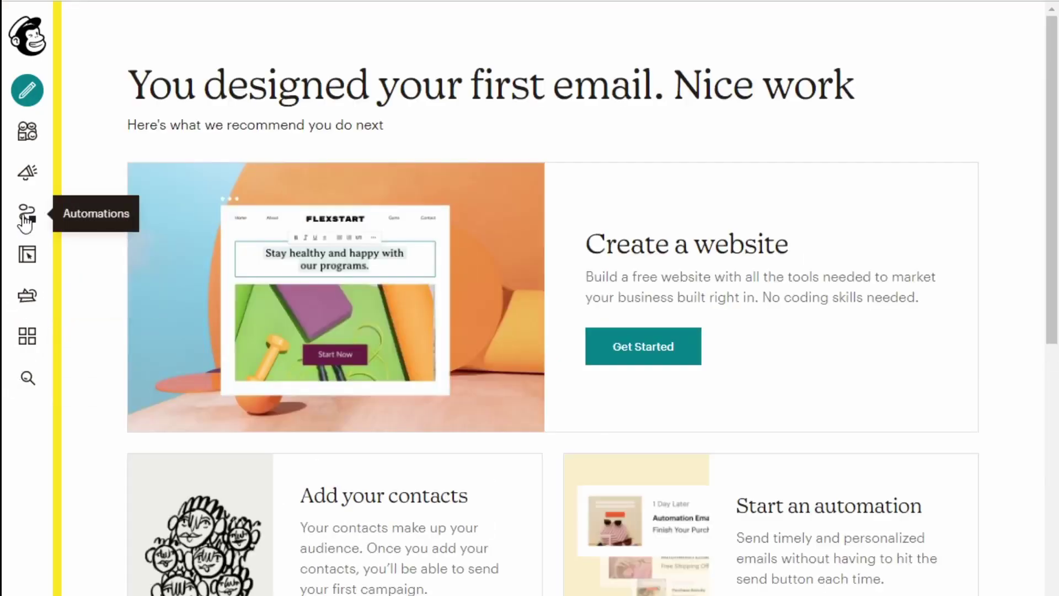
pyautogui.click(26, 215)
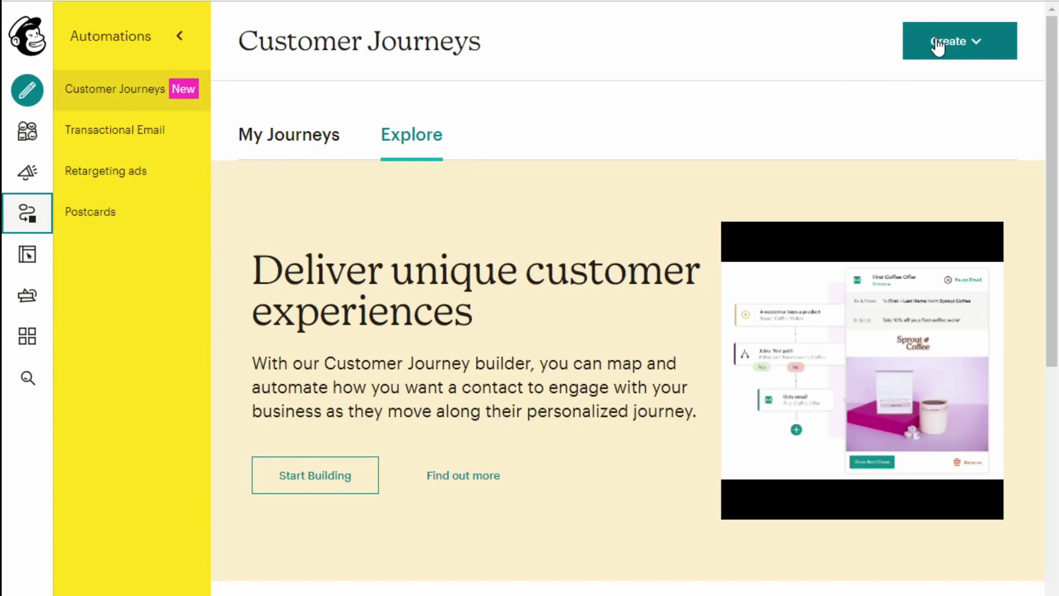
# Create a new customer journey and name it 'MC MV Drip'.
pyautogui.click(948, 43)
pyautogui.click(796, 101)
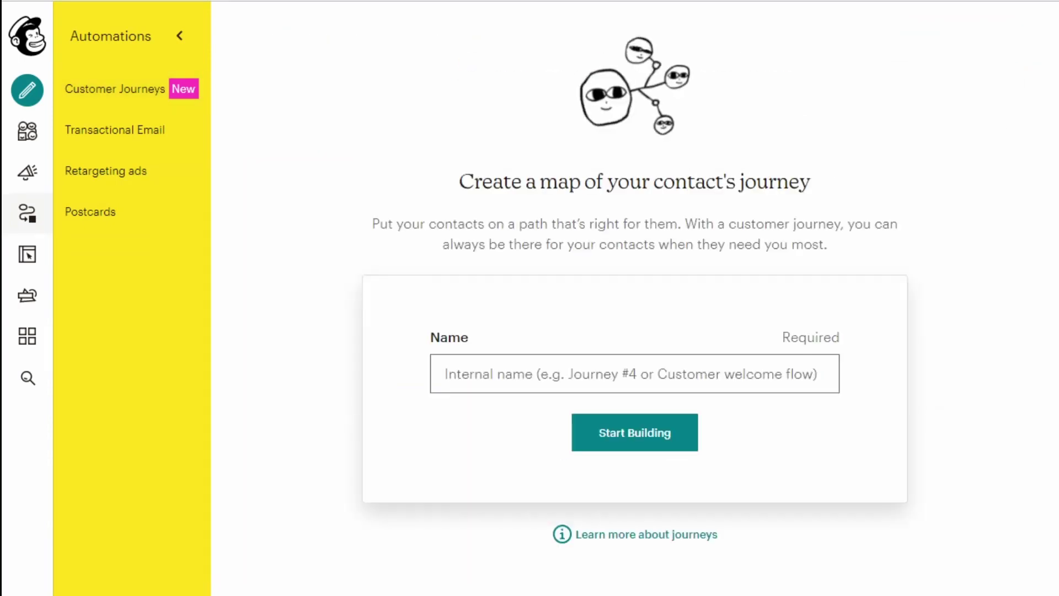
pyautogui.click(632, 357)
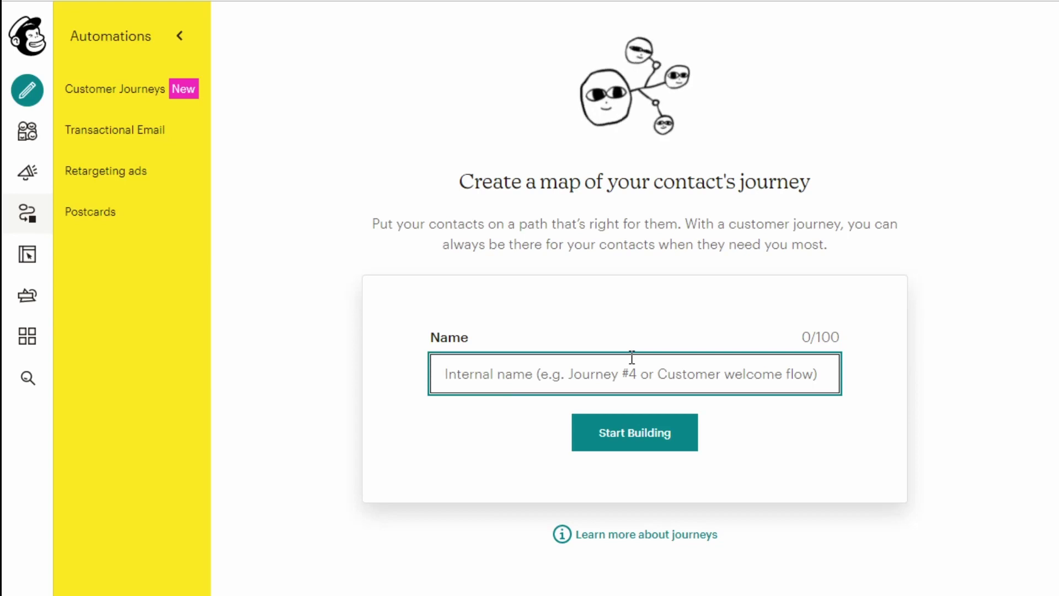
pyautogui.write('mC')
pyautogui.press('BackSpace')
pyautogui.press('BackSpace')
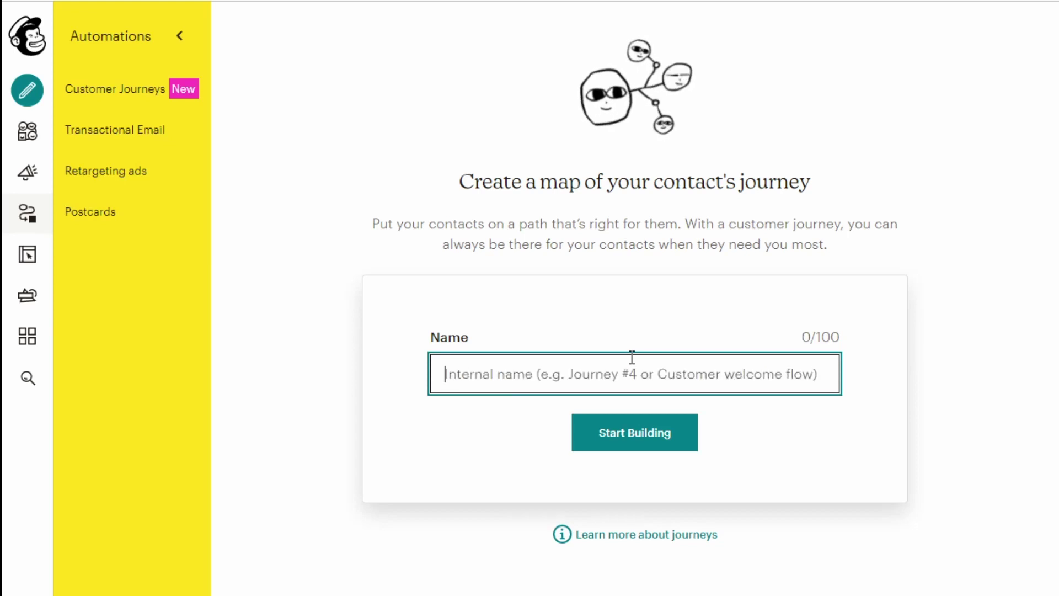
pyautogui.write('MC MV Drip')
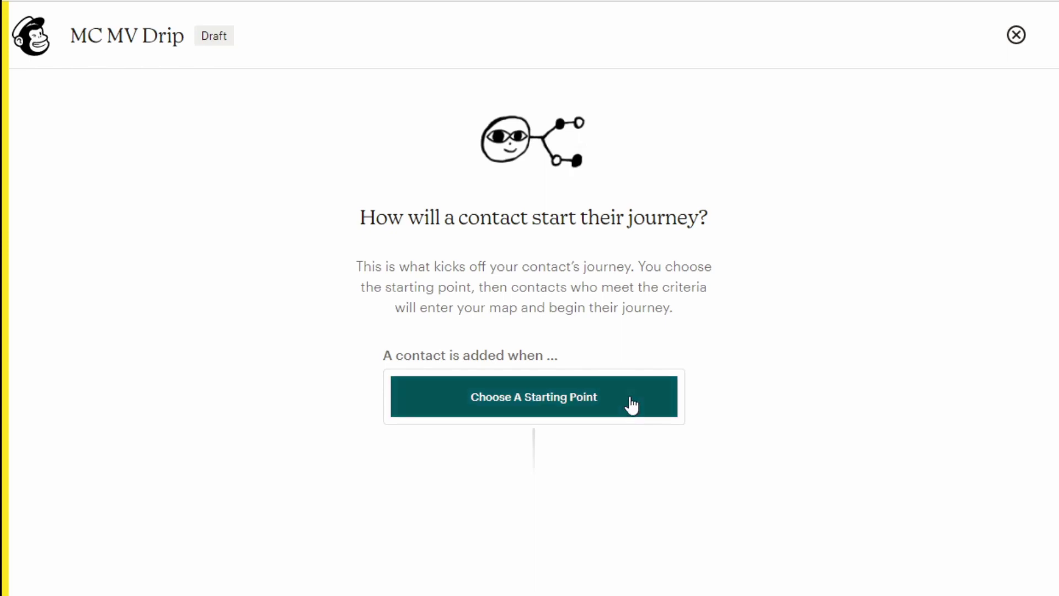
# Set the journey's starting point to Tag added with the 'MC MV - Purchased' tag.
pyautogui.click(626, 401)
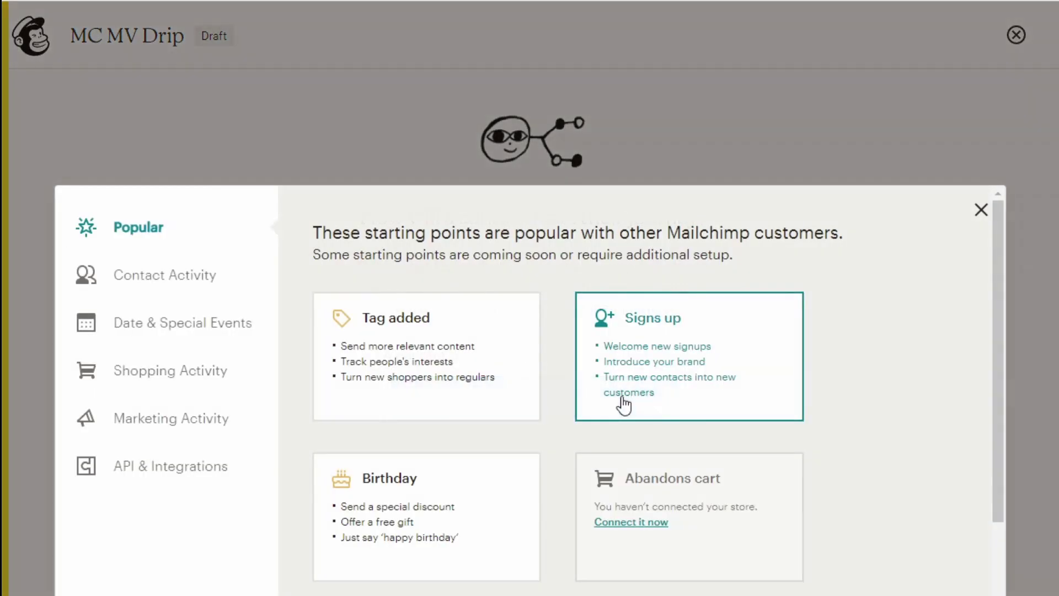
pyautogui.click(440, 356)
pyautogui.click(416, 393)
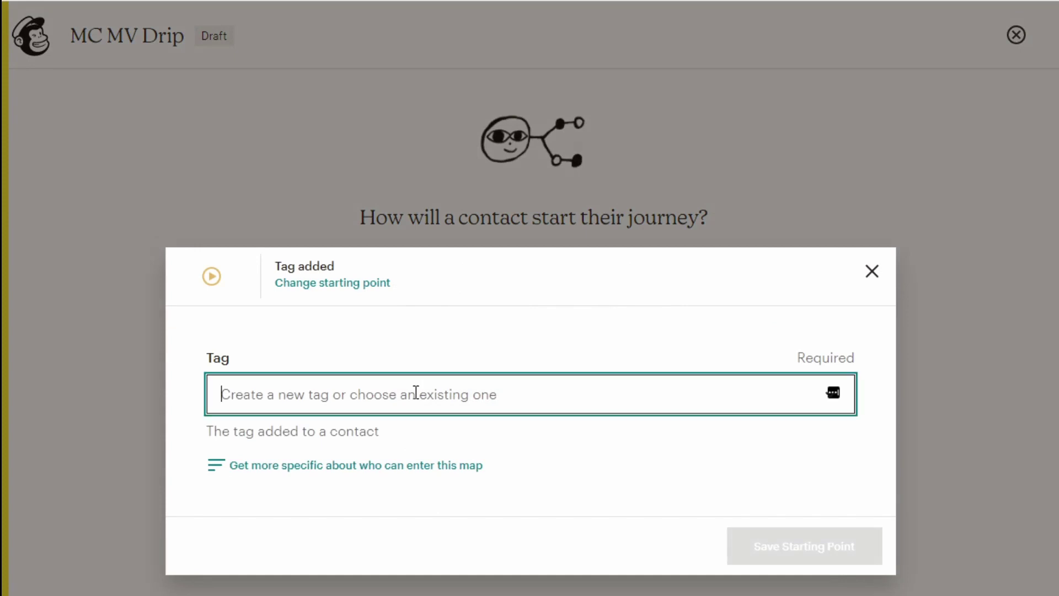
pyautogui.click(366, 518)
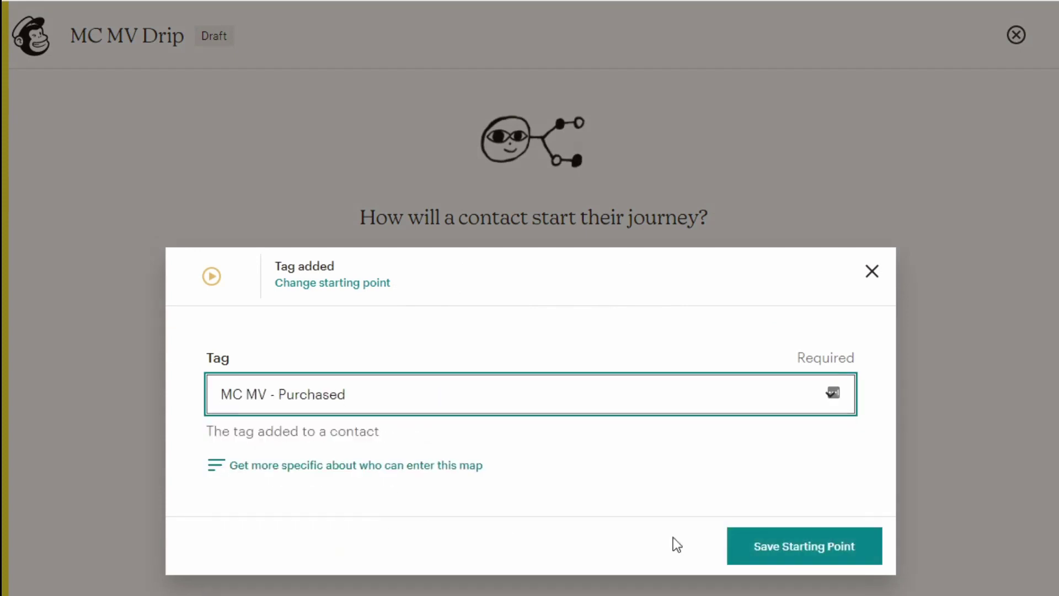
pyautogui.click(772, 545)
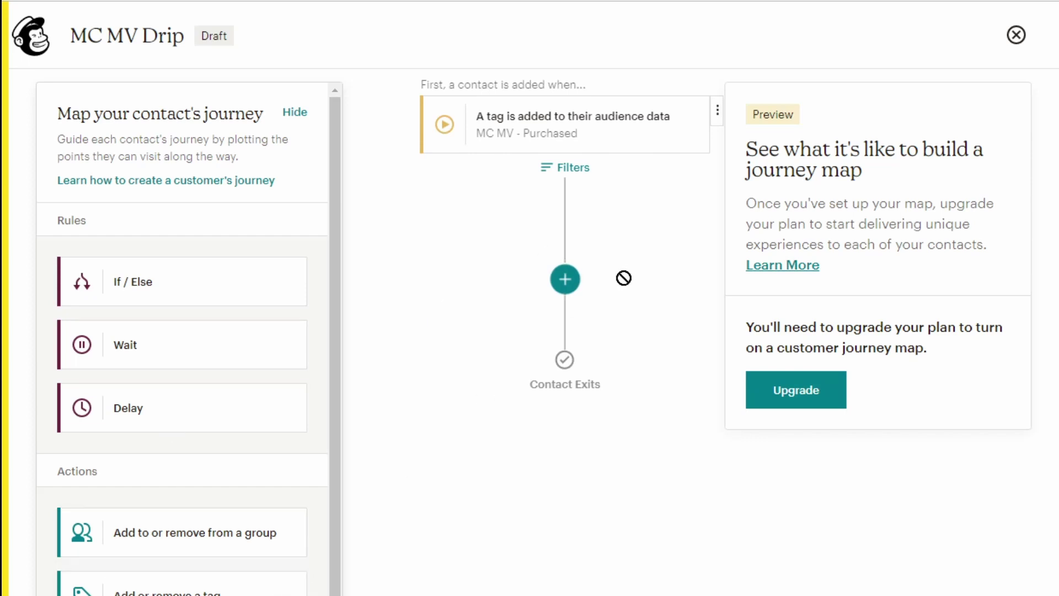
# Add a Gets email step and a 1-week Delay step to the journey.
pyautogui.click(573, 284)
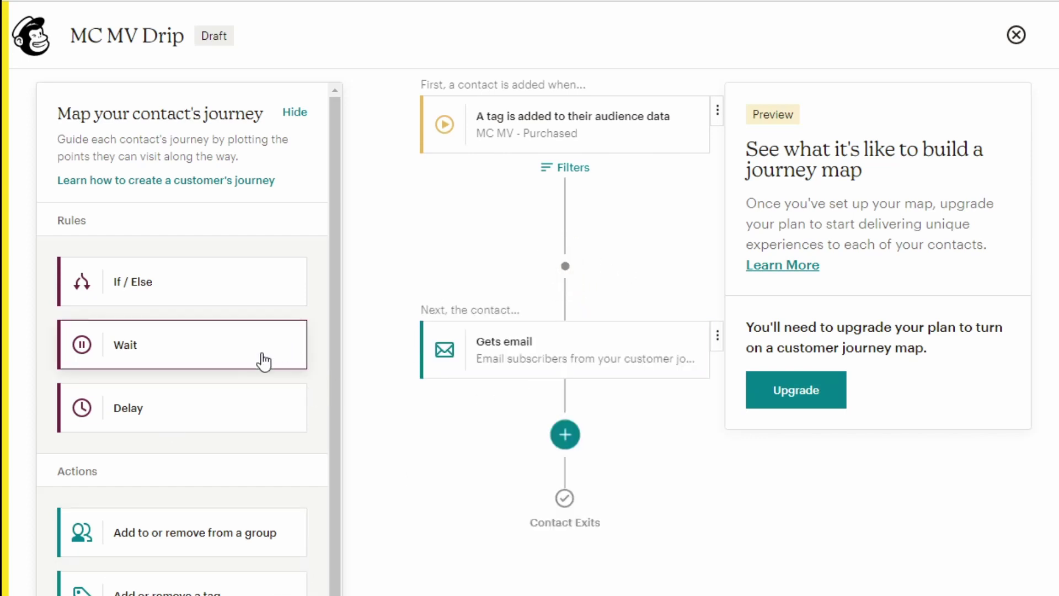
pyautogui.moveTo(254, 408); pyautogui.dragTo(580, 444)
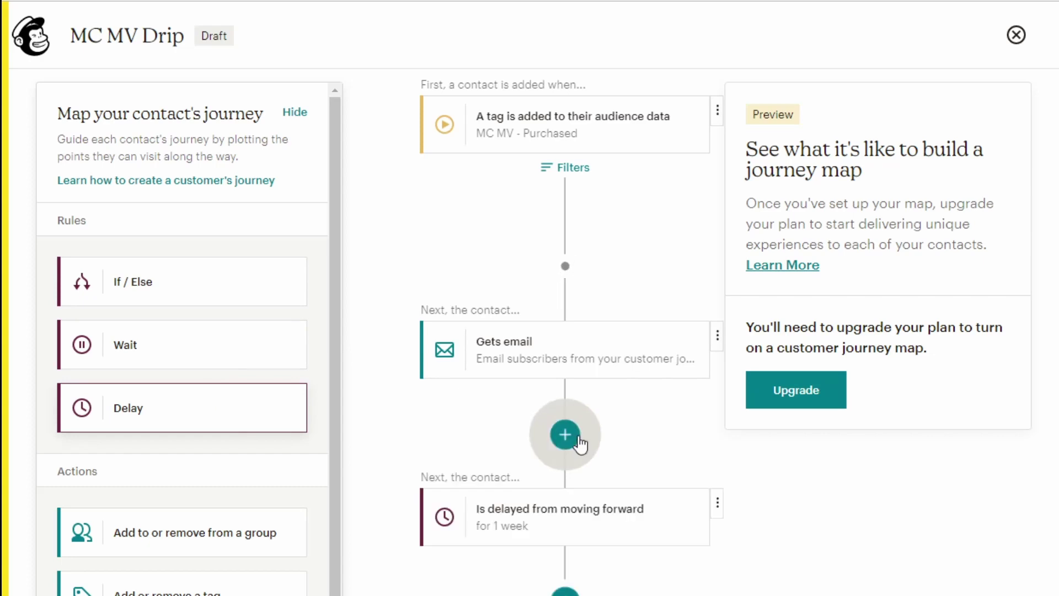
pyautogui.click(515, 524)
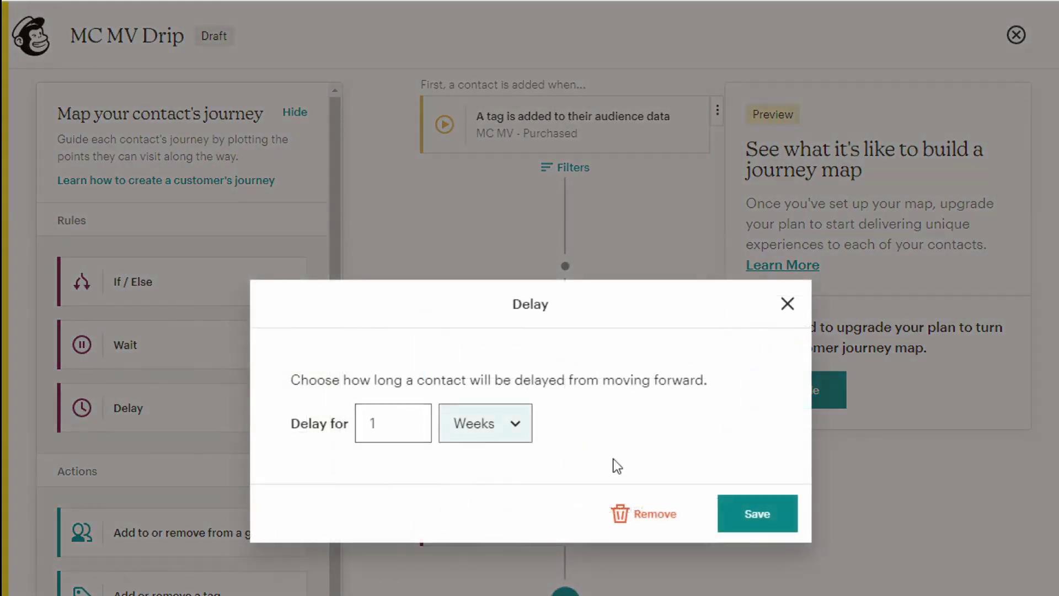
pyautogui.click(789, 521)
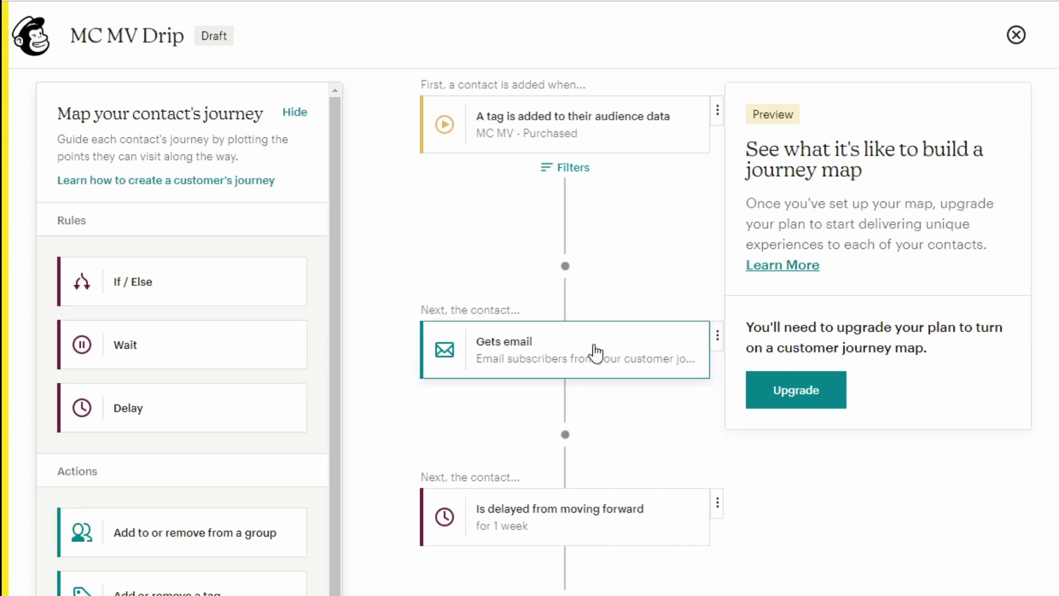
# Delete the out-of-order Gets email step from the journey.
pyautogui.click(717, 336)
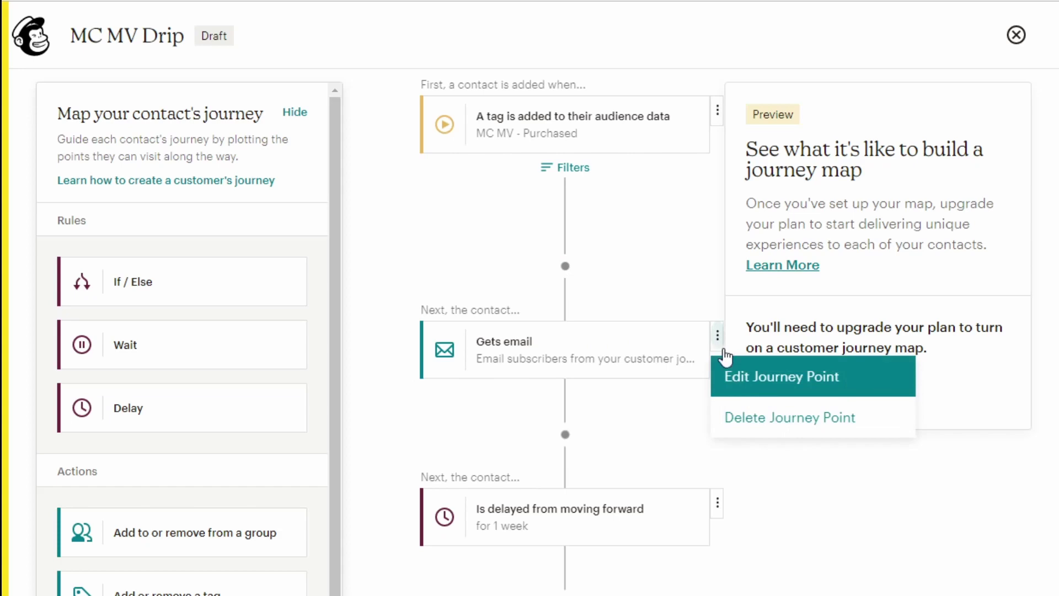
pyautogui.click(781, 419)
pyautogui.click(624, 520)
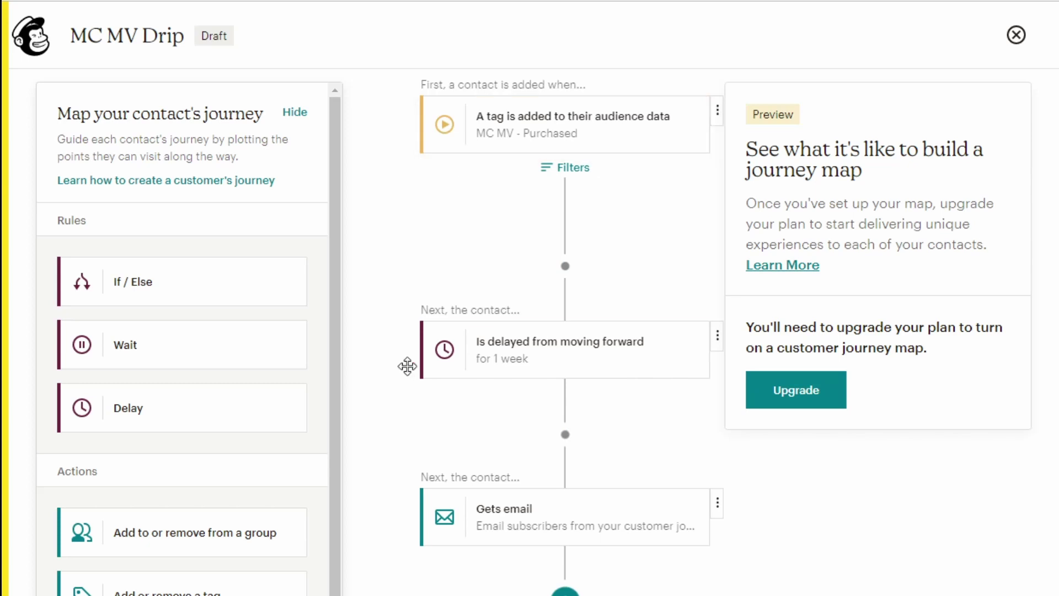
# Add another Delay step and remove the extra one so the delay precedes the email.
pyautogui.moveTo(165, 406); pyautogui.dragTo(559, 273)
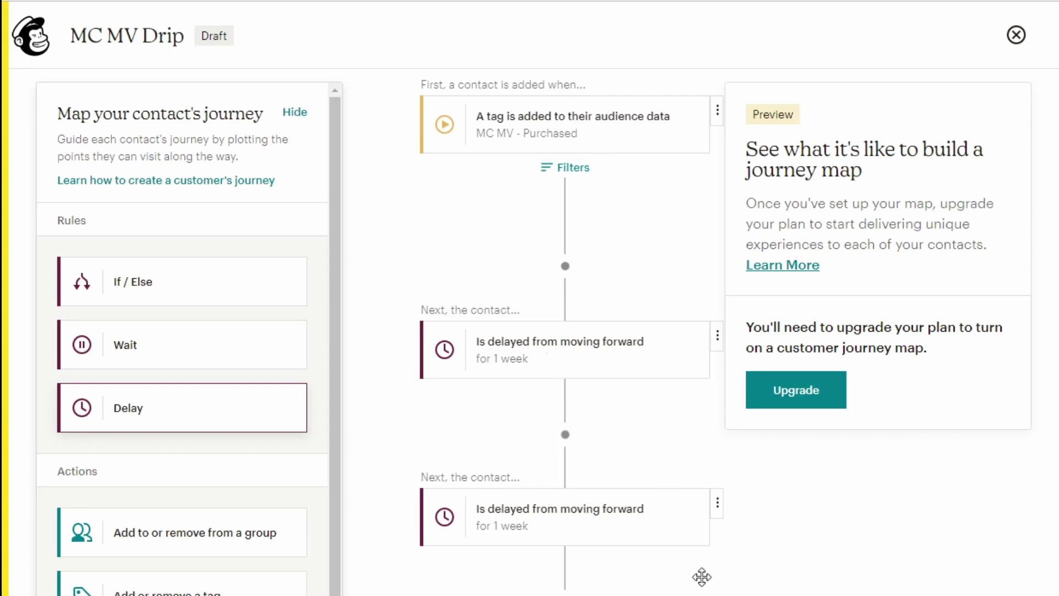
pyautogui.click(717, 503)
pyautogui.click(772, 586)
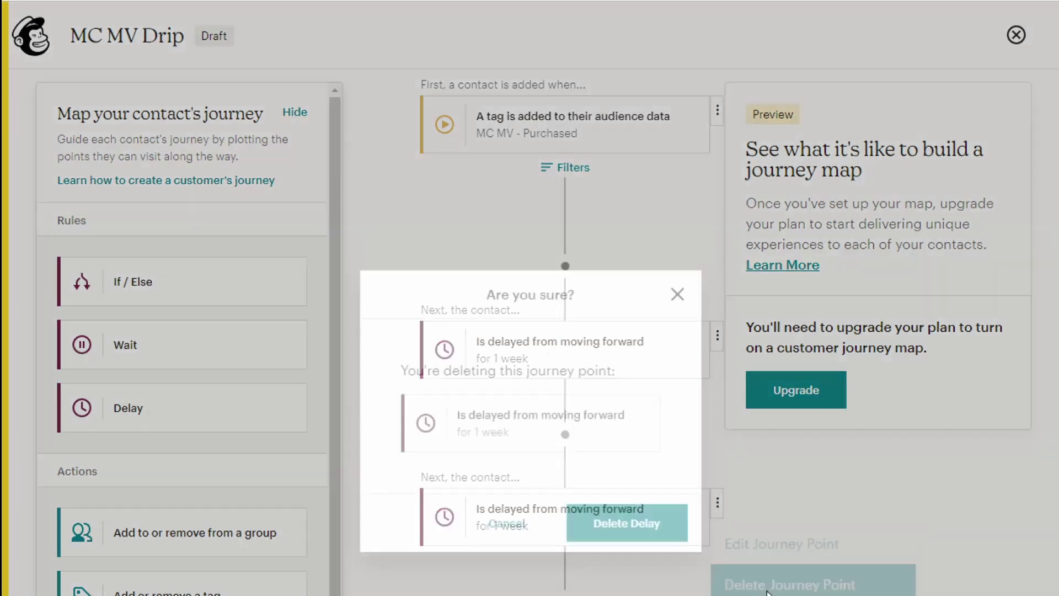
pyautogui.click(670, 517)
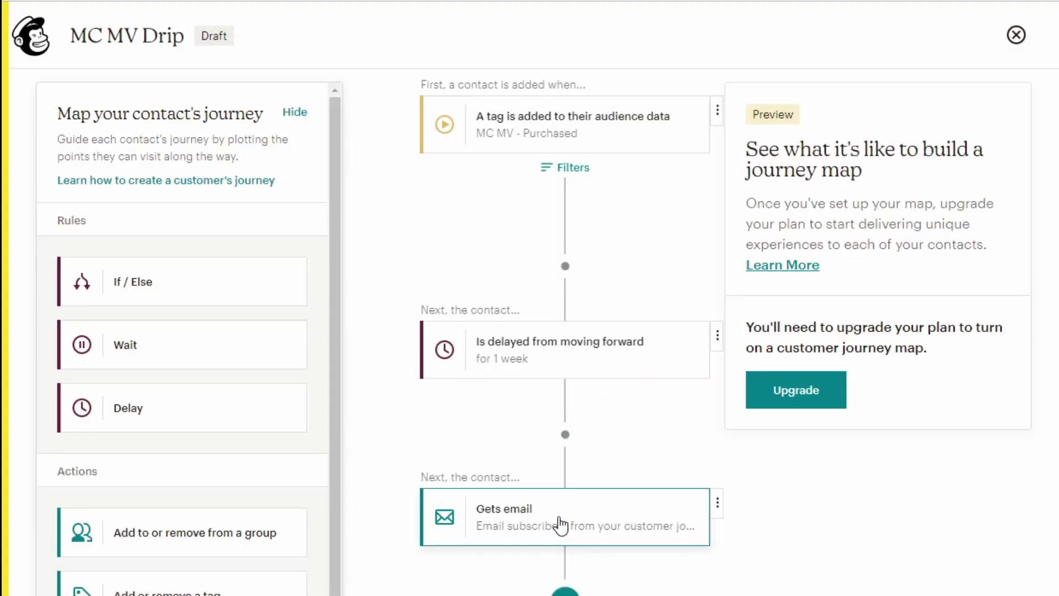
pyautogui.click(189, 386)
pyautogui.scroll(-1, 182, 339)
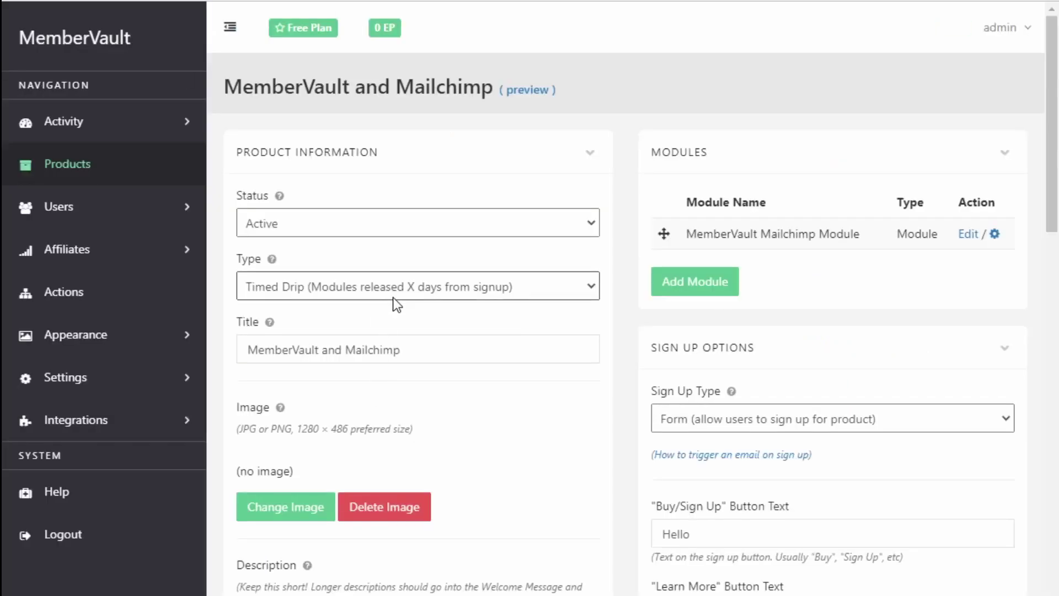
# Check the product's Type dropdown in MemberVault, then return to the Mailchimp dashboard.
pyautogui.click(349, 343)
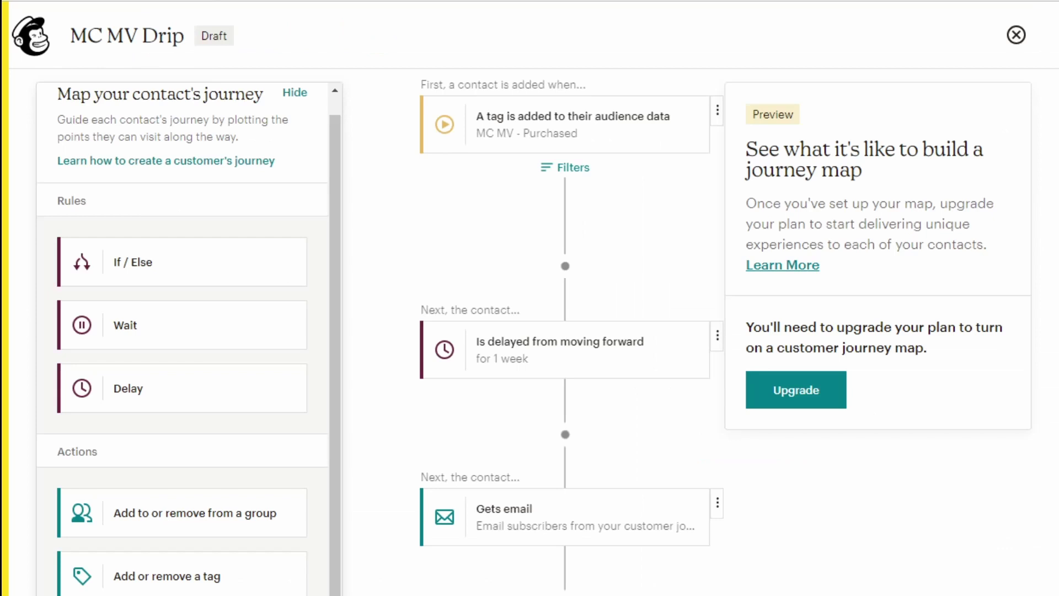
pyautogui.click(30, 38)
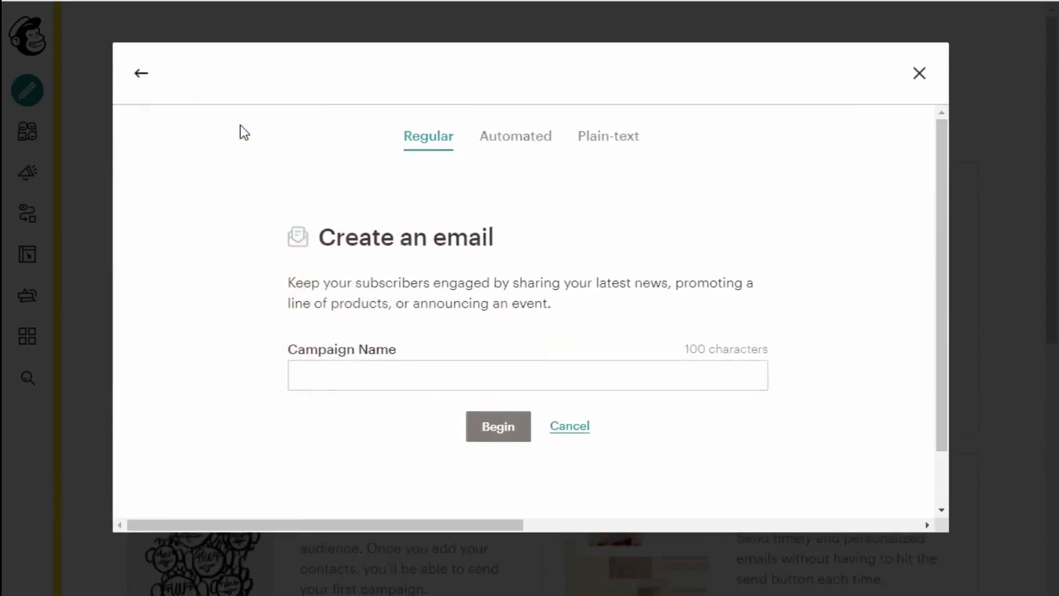
# Name the new regular email campaign 'MC MV - Module 1 26/05/21' and begin it.
pyautogui.click(355, 371)
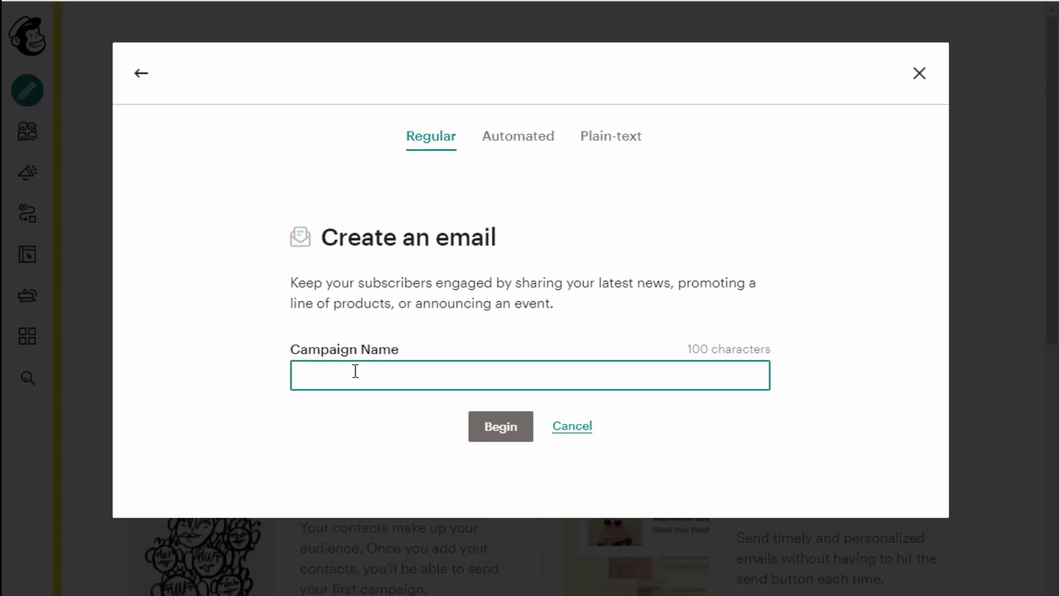
pyautogui.write('MC MV =')
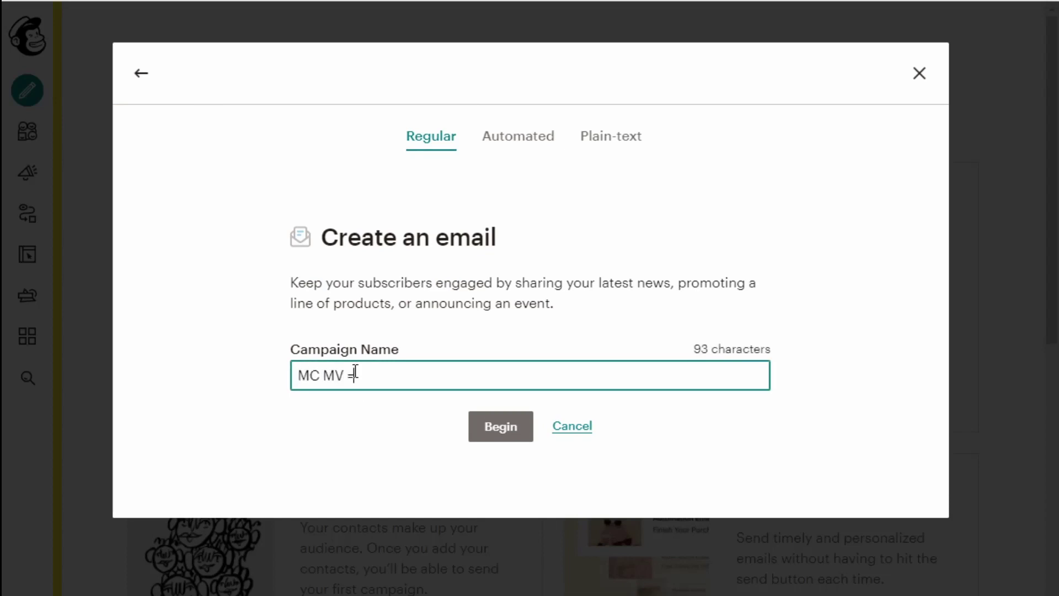
pyautogui.write(' M')
pyautogui.press('BackSpace')
pyautogui.press('BackSpace')
pyautogui.press('BackSpace')
pyautogui.write('- Module 1 26/05/21')
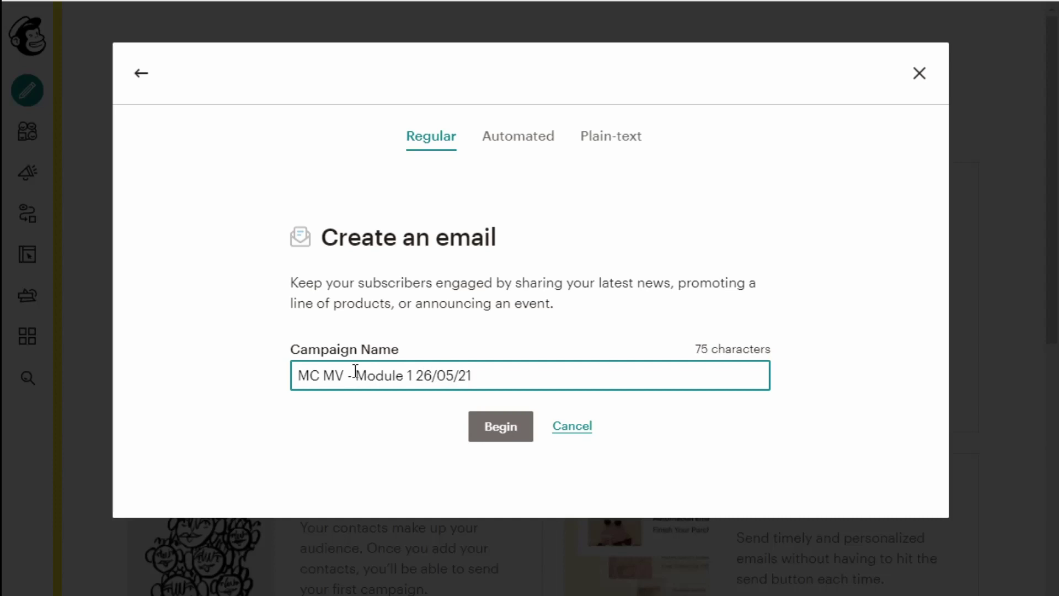
pyautogui.click(518, 436)
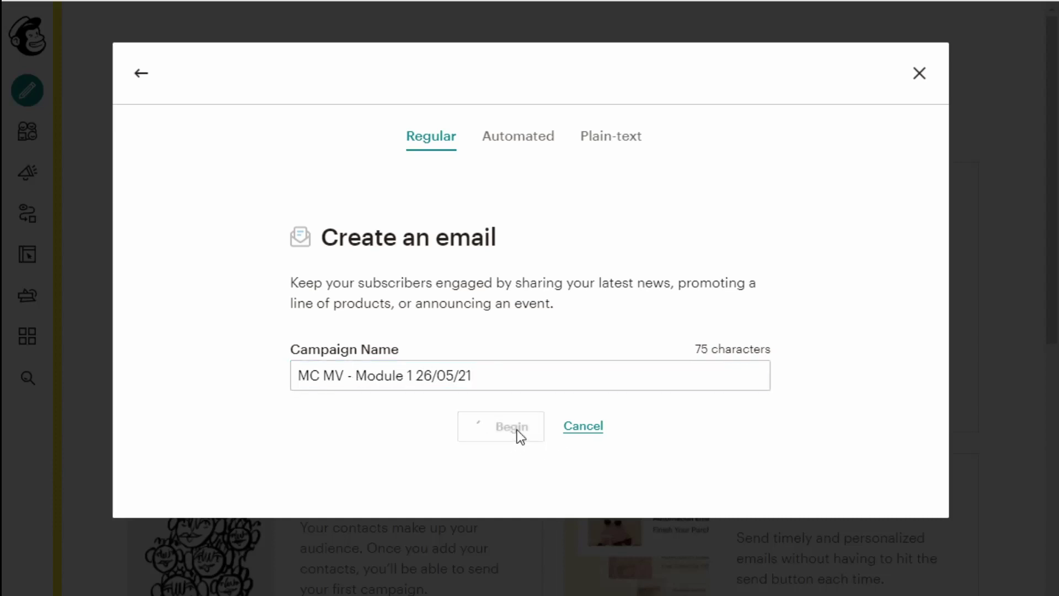